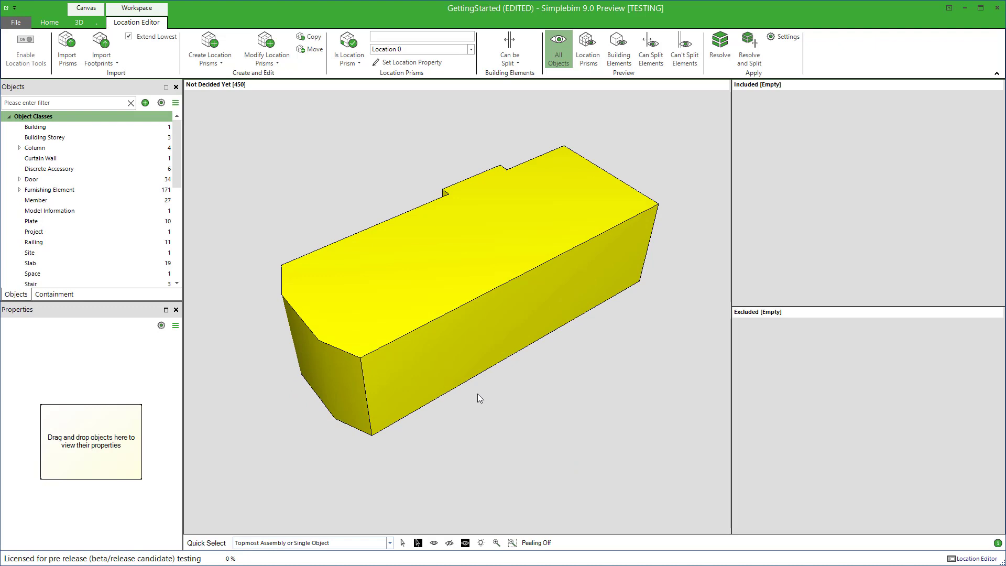
Show all building objects together with the location prism and view the available prism modification operations
{"action": "right_click", "coordinate": [520, 426]}
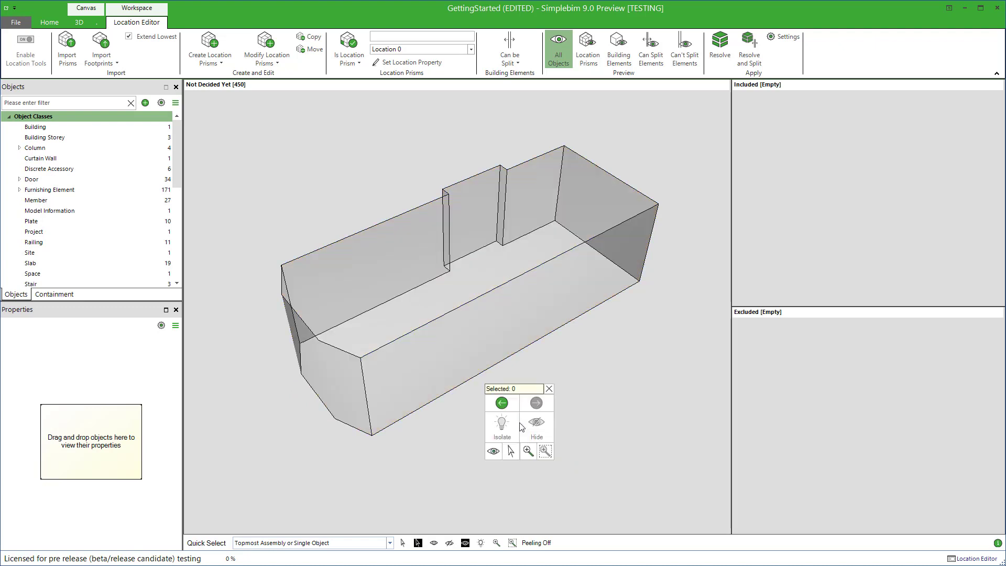
{"action": "left_click", "coordinate": [494, 451]}
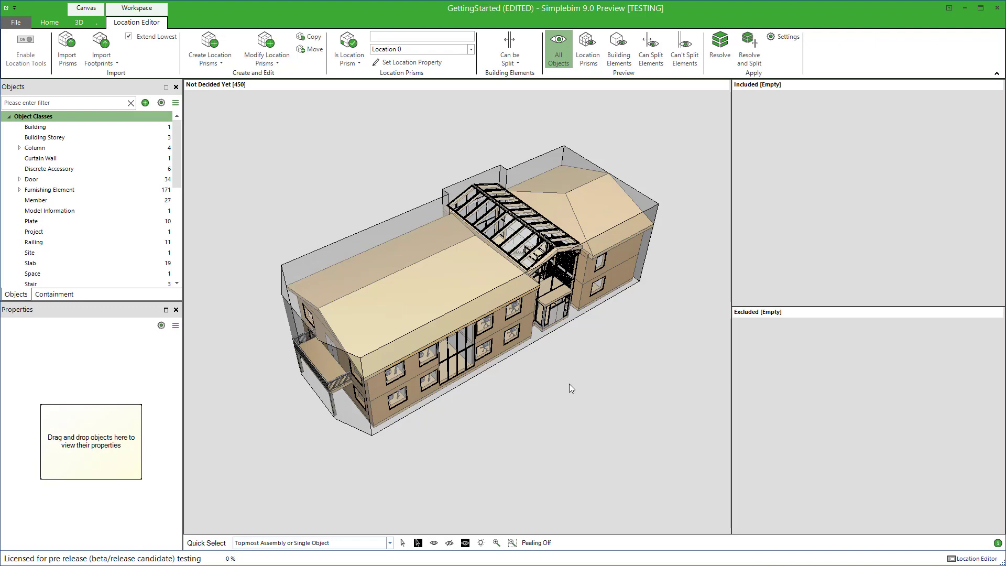
{"action": "left_click", "coordinate": [277, 63]}
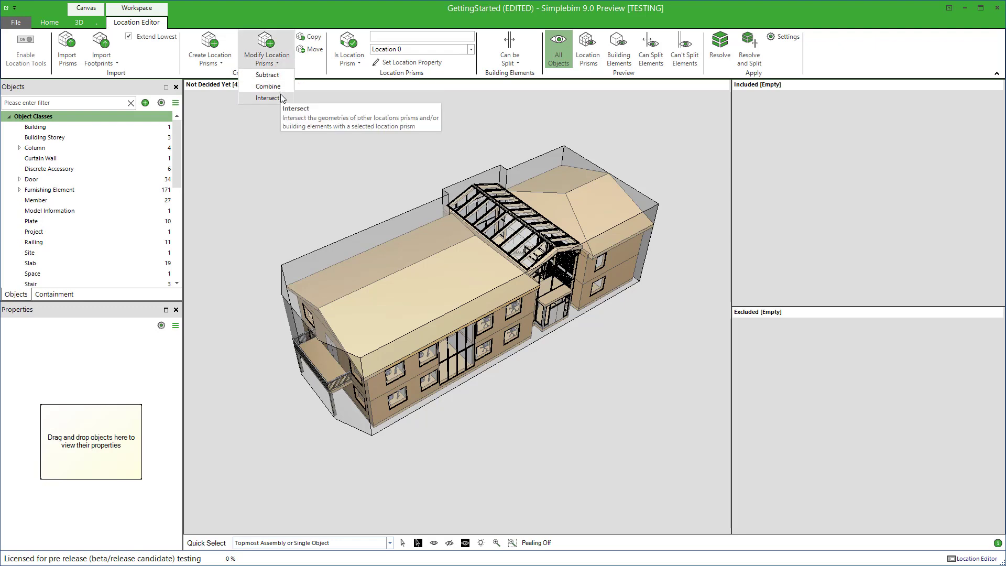
{"action": "left_click", "coordinate": [281, 133]}
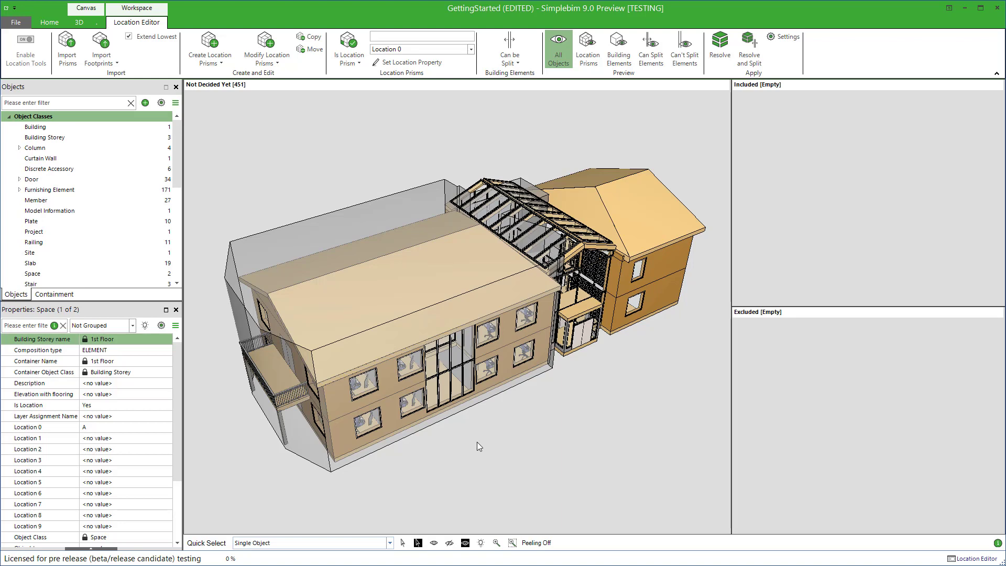
Unhide the full-length location prism B and isolate it to examine its shape, showing all objects again when done
{"action": "left_click", "coordinate": [359, 352]}
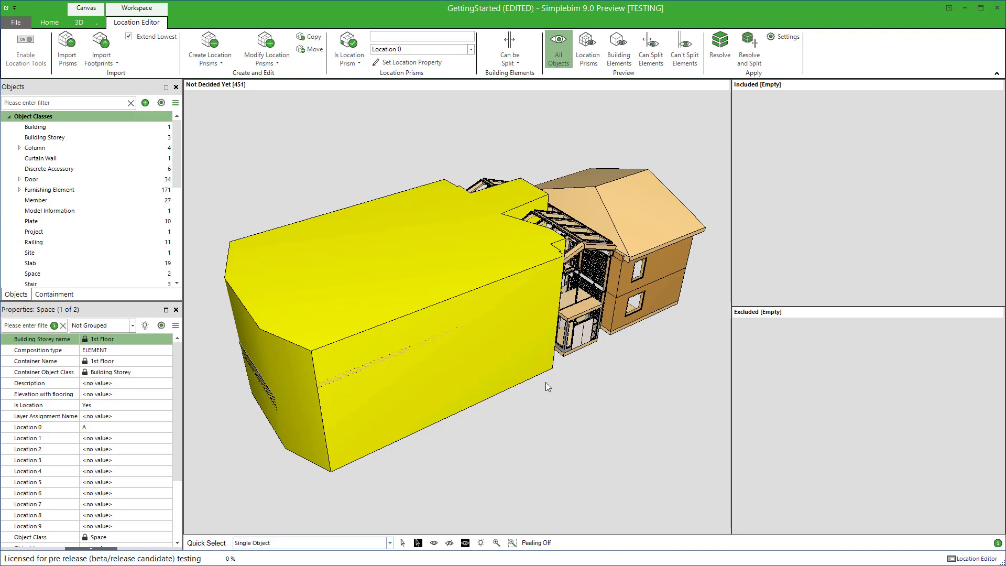
{"action": "left_click", "coordinate": [558, 399]}
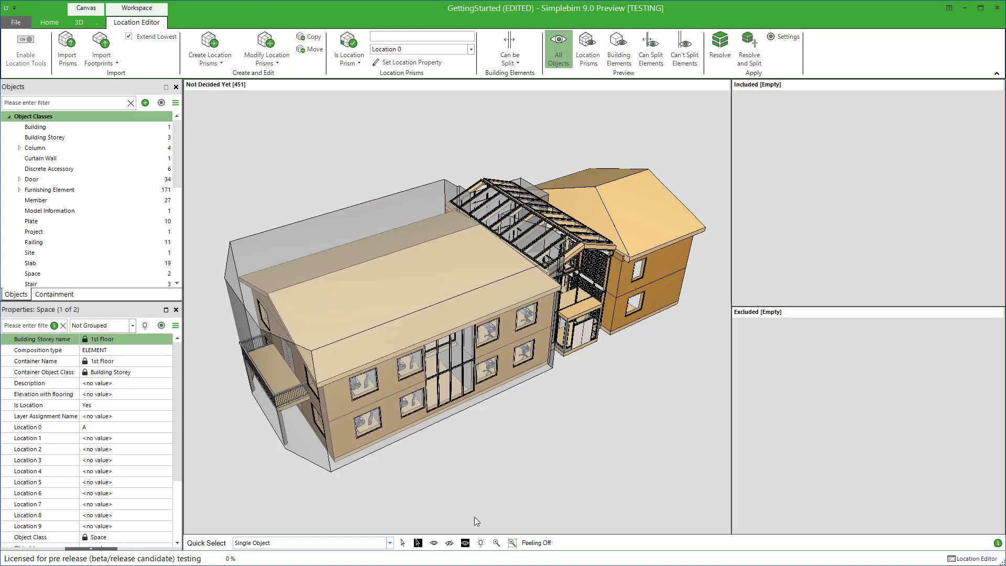
{"action": "left_click", "coordinate": [434, 543]}
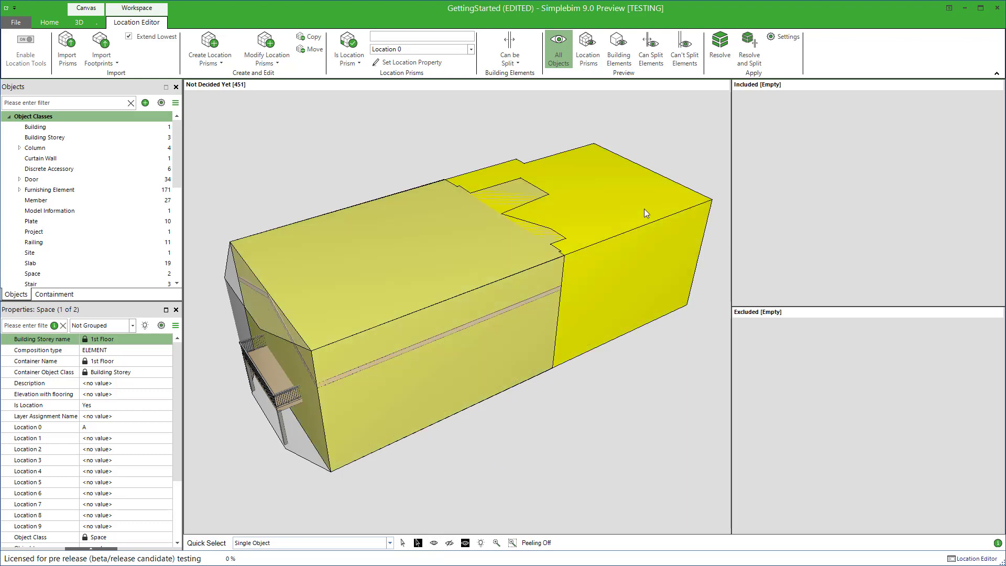
{"action": "right_click", "coordinate": [645, 209]}
{"action": "left_click", "coordinate": [628, 214]}
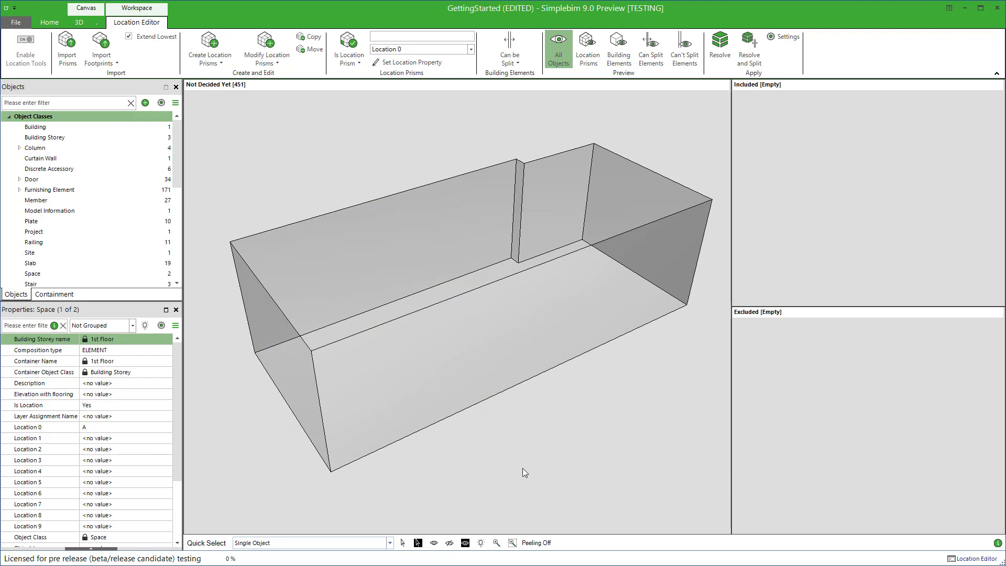
{"action": "left_click", "coordinate": [434, 543]}
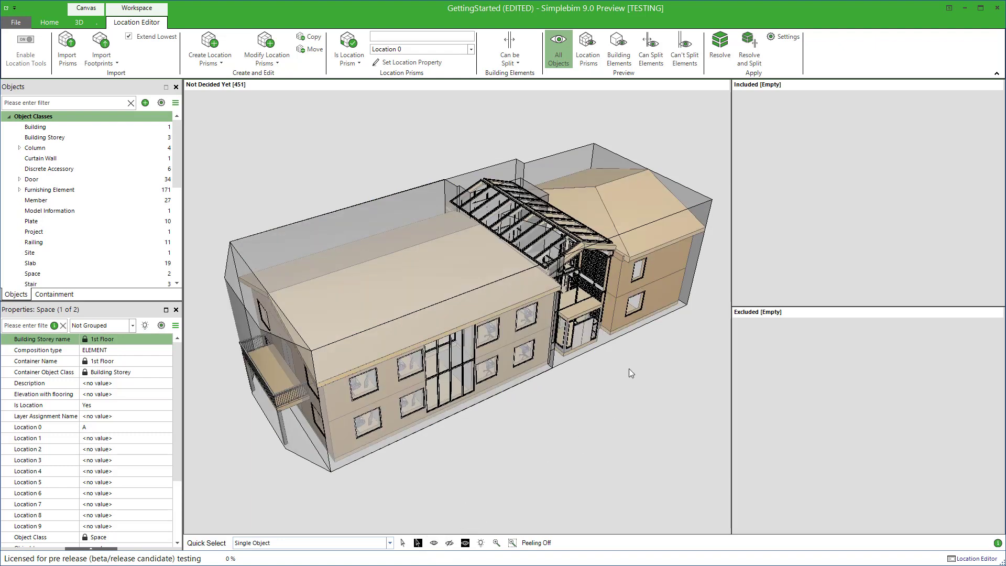
Subtract location prism A from the overlapping full-length location prism B
{"action": "left_click", "coordinate": [645, 326]}
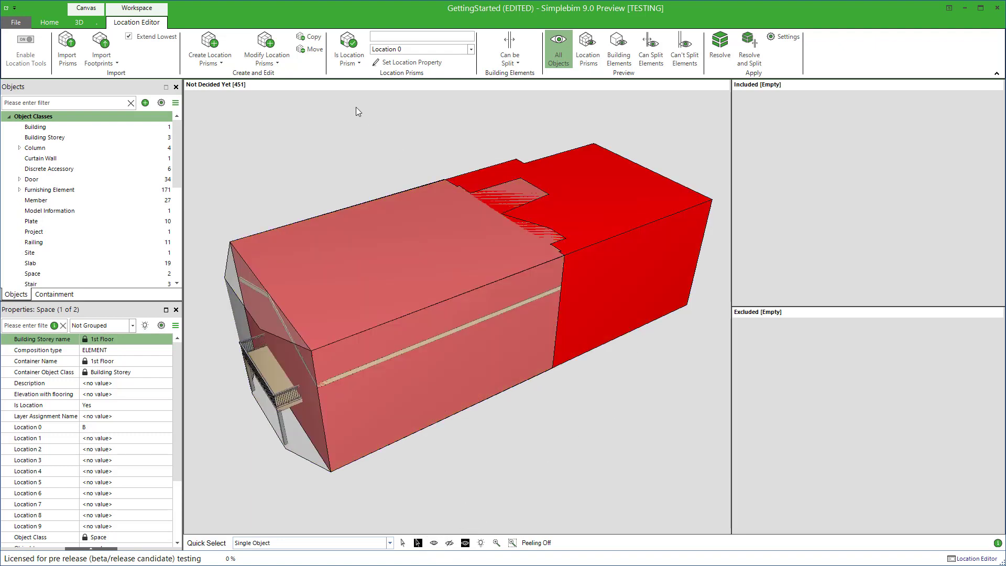
{"action": "left_click", "coordinate": [273, 59]}
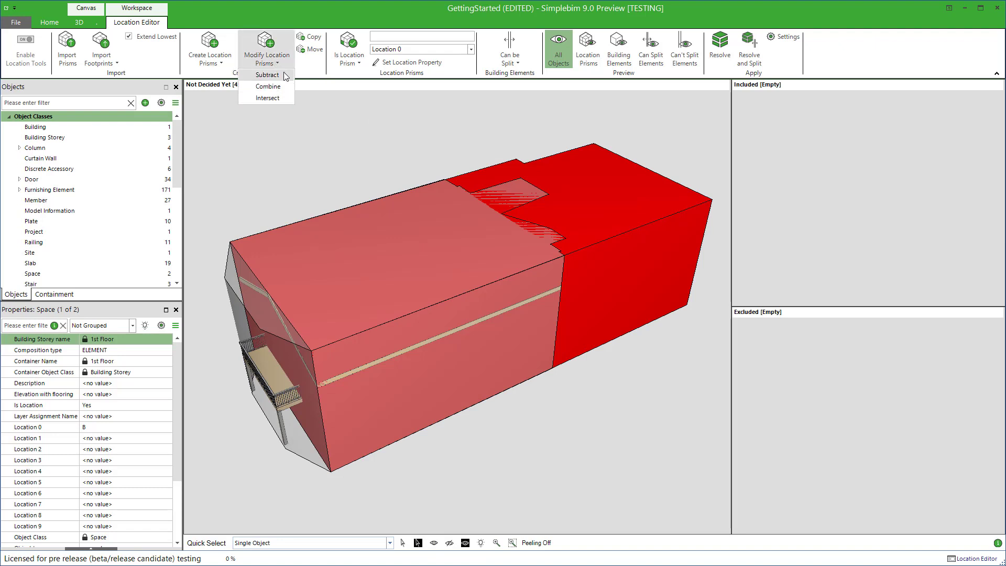
{"action": "left_click", "coordinate": [267, 75]}
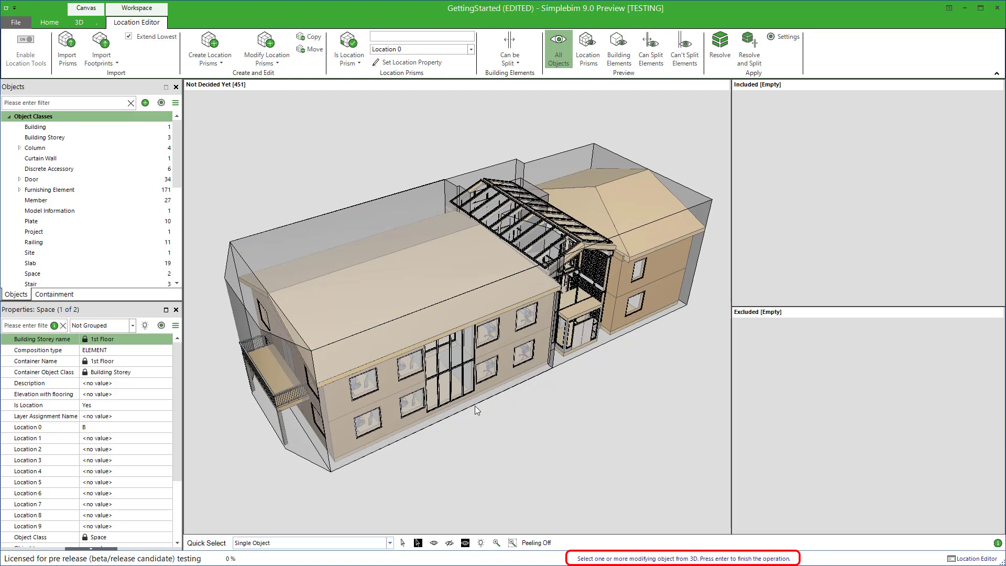
{"action": "left_click", "coordinate": [416, 313]}
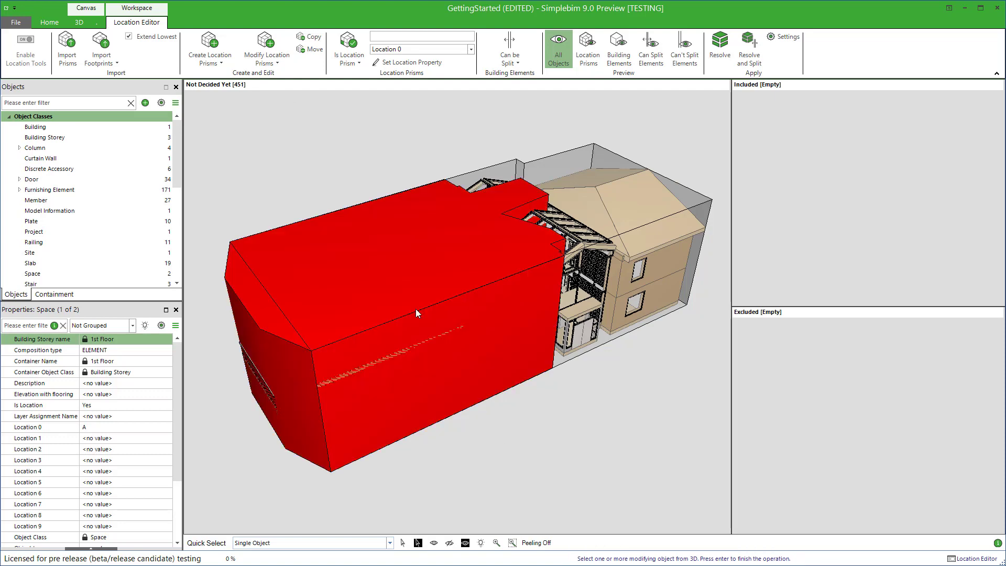
{"action": "key", "text": "Return"}
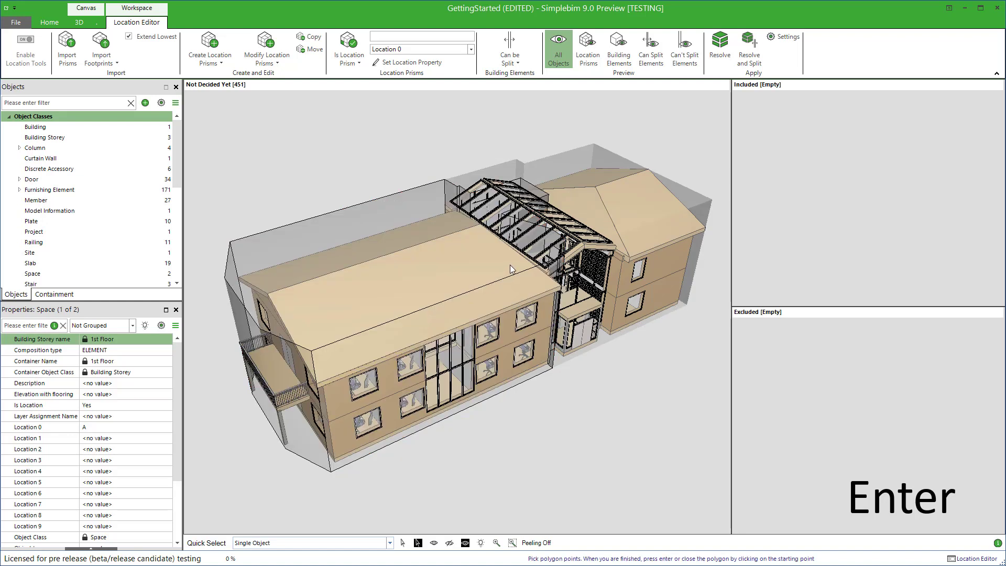
Isolate location prism B to examine its cut end from several angles, and bring all objects back into view
{"action": "right_click", "coordinate": [627, 246]}
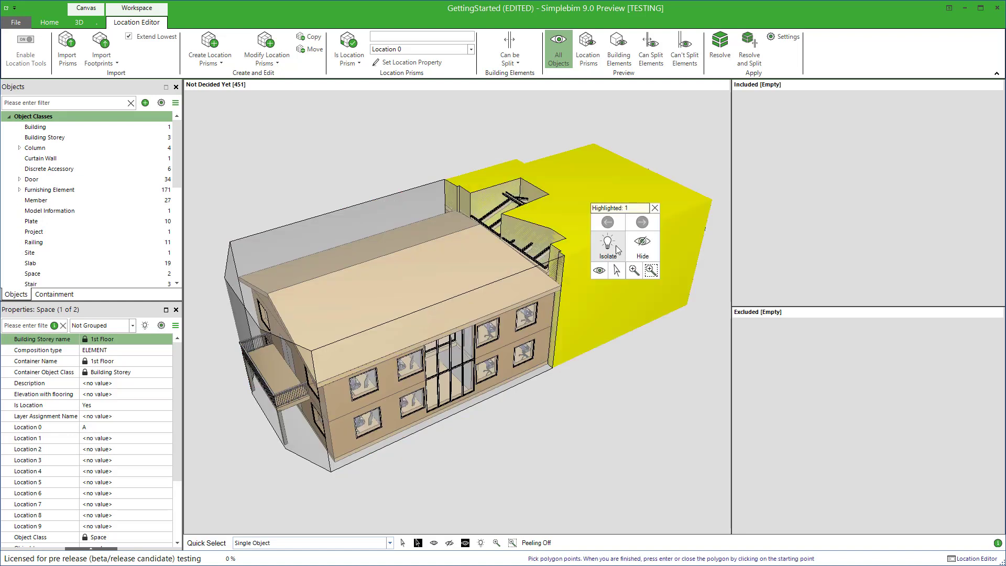
{"action": "left_click", "coordinate": [613, 248]}
{"action": "right_click_drag", "start_coordinate": [631, 226], "coordinate": [632, 293]}
{"action": "middle_click_drag", "start_coordinate": [633, 261], "coordinate": [555, 409]}
{"action": "right_click_drag", "start_coordinate": [554, 409], "coordinate": [552, 289]}
{"action": "middle_click_drag", "start_coordinate": [535, 362], "coordinate": [609, 206]}
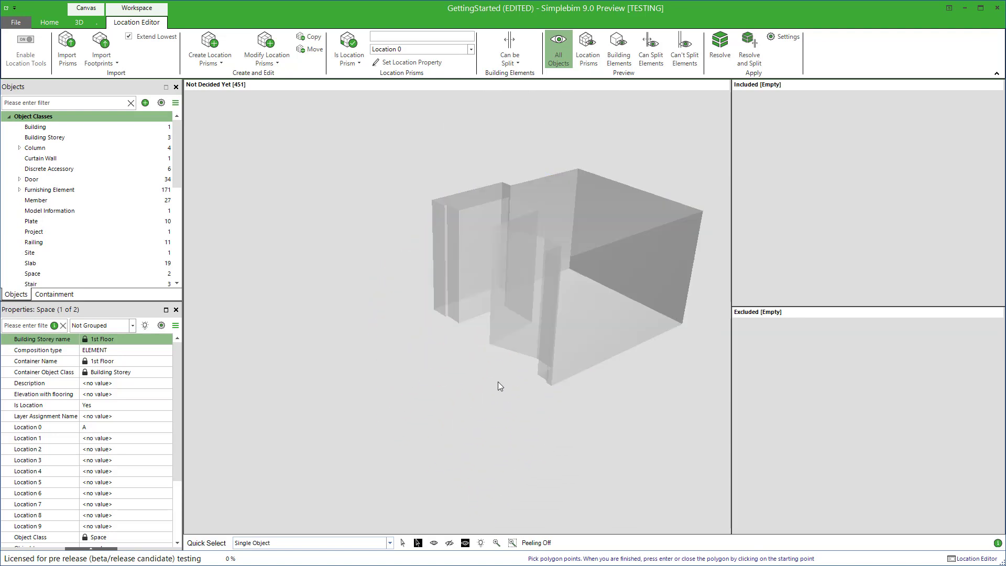
{"action": "left_click", "coordinate": [435, 544]}
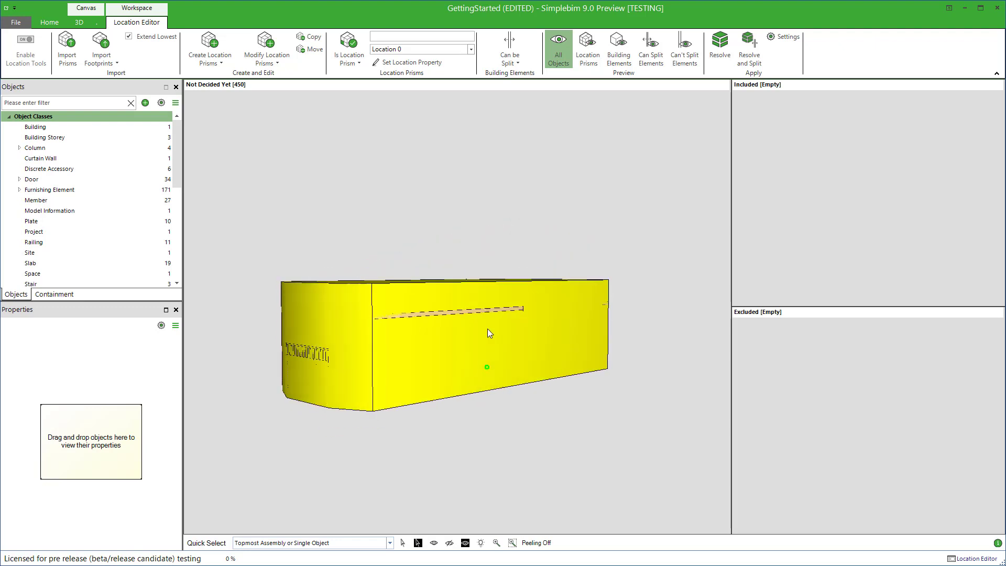
Subtract the floor slab on the building's underside from location prism A
{"action": "middle_click_drag", "start_coordinate": [487, 329], "coordinate": [494, 259]}
{"action": "left_click", "coordinate": [494, 259]}
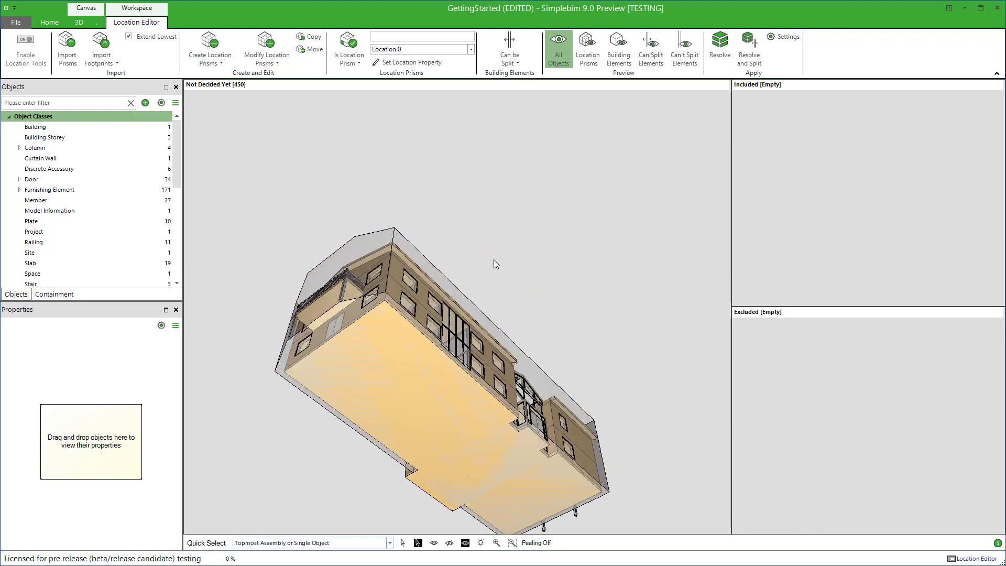
{"action": "left_click", "coordinate": [421, 370]}
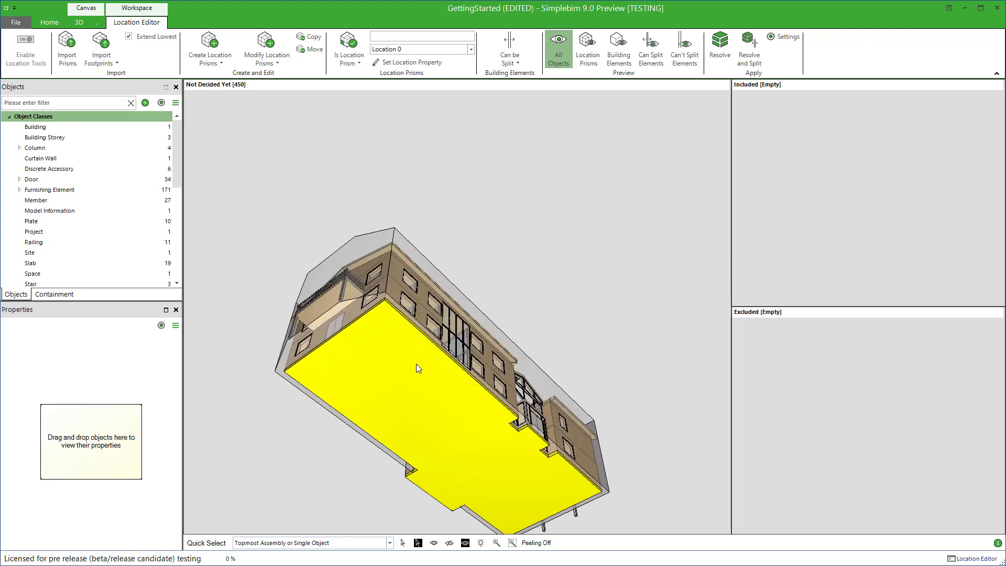
{"action": "left_click", "coordinate": [470, 326]}
{"action": "middle_click_drag", "start_coordinate": [470, 325], "coordinate": [448, 441]}
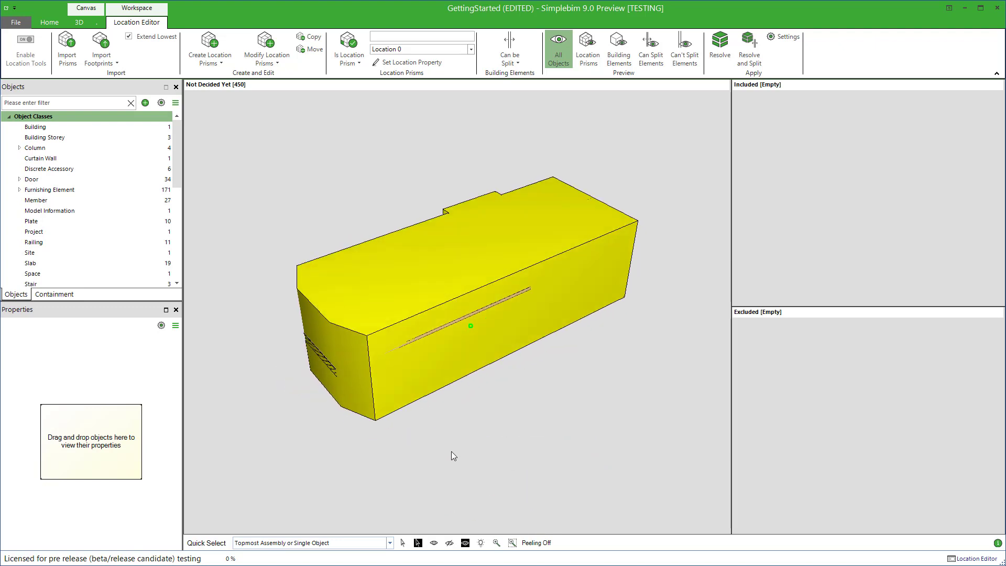
{"action": "left_click", "coordinate": [451, 451]}
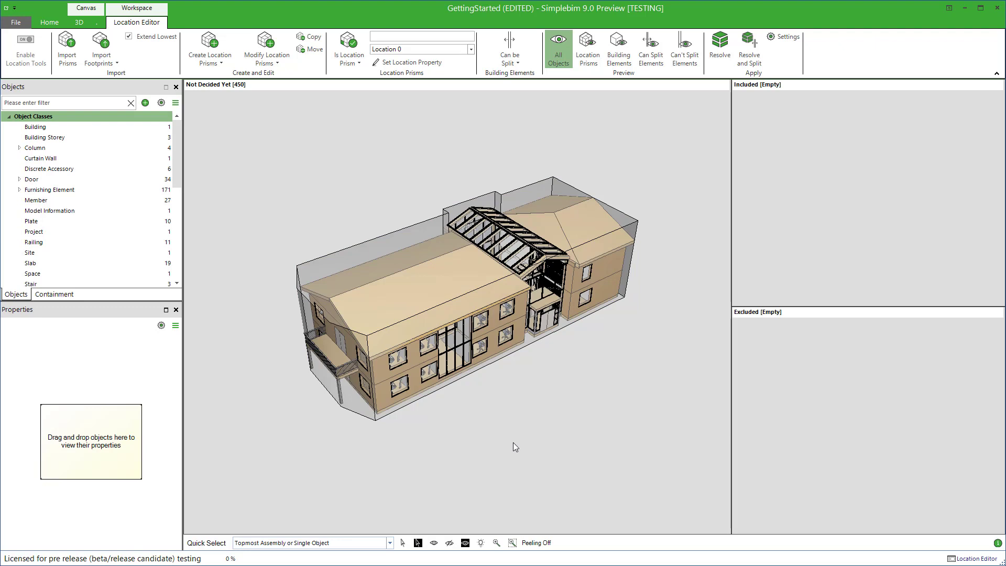
{"action": "left_click", "coordinate": [418, 302]}
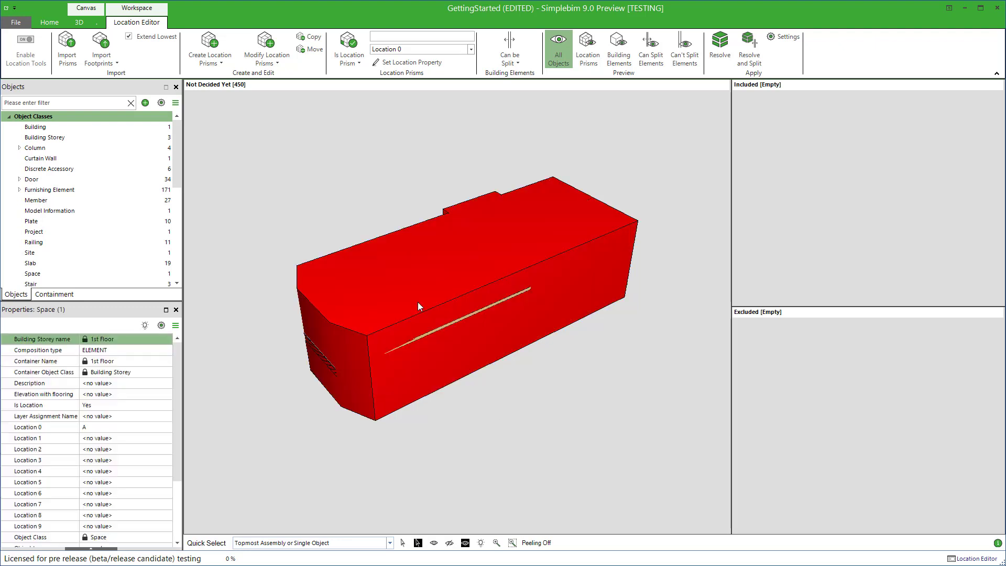
{"action": "left_click", "coordinate": [270, 60]}
{"action": "left_click", "coordinate": [281, 77]}
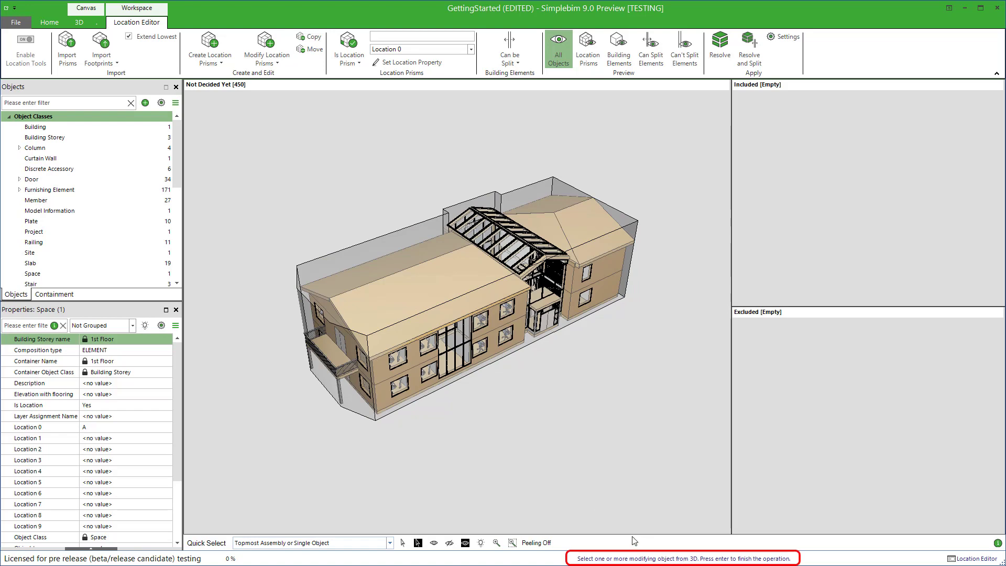
{"action": "mouse_move", "coordinate": [503, 341]}
{"action": "middle_mouse_down"}
{"action": "mouse_move", "coordinate": [492, 309]}
{"action": "mouse_move", "coordinate": [498, 231]}
{"action": "middle_mouse_up"}
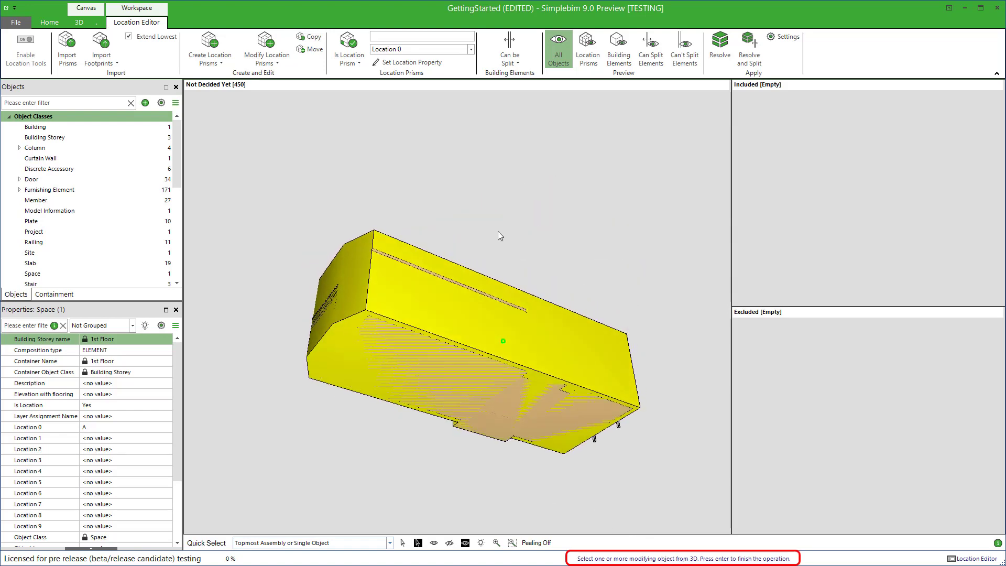
{"action": "left_click", "coordinate": [398, 367]}
{"action": "key", "text": "Return"}
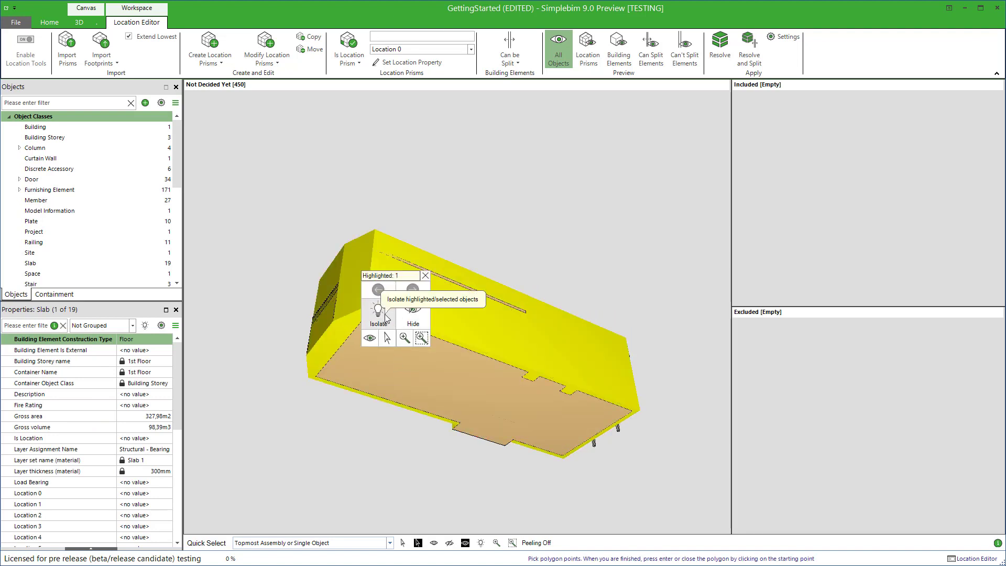
Isolate location prism A to examine the slab recess in its underside, and show all objects again
{"action": "left_click", "coordinate": [385, 314]}
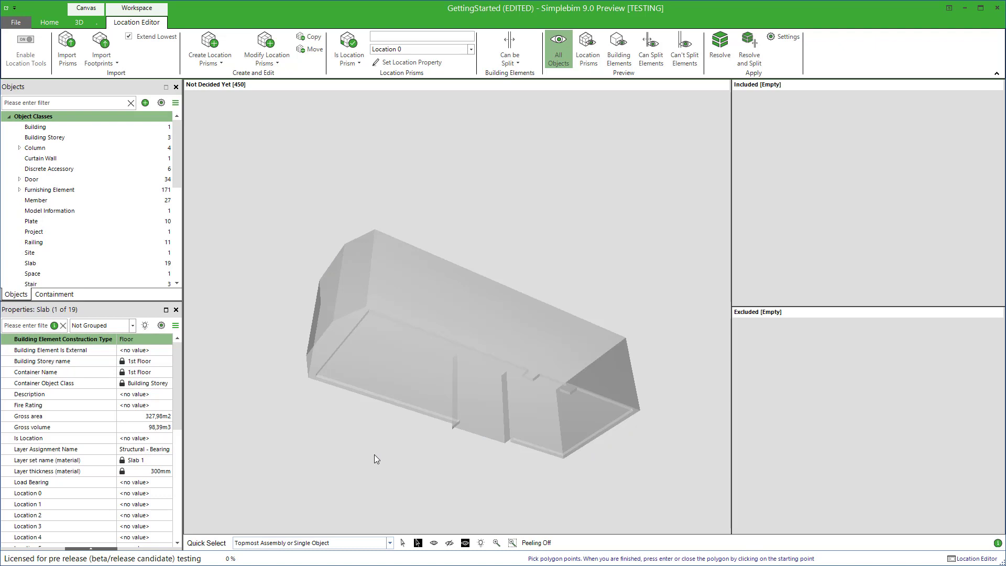
{"action": "mouse_move", "coordinate": [382, 417]}
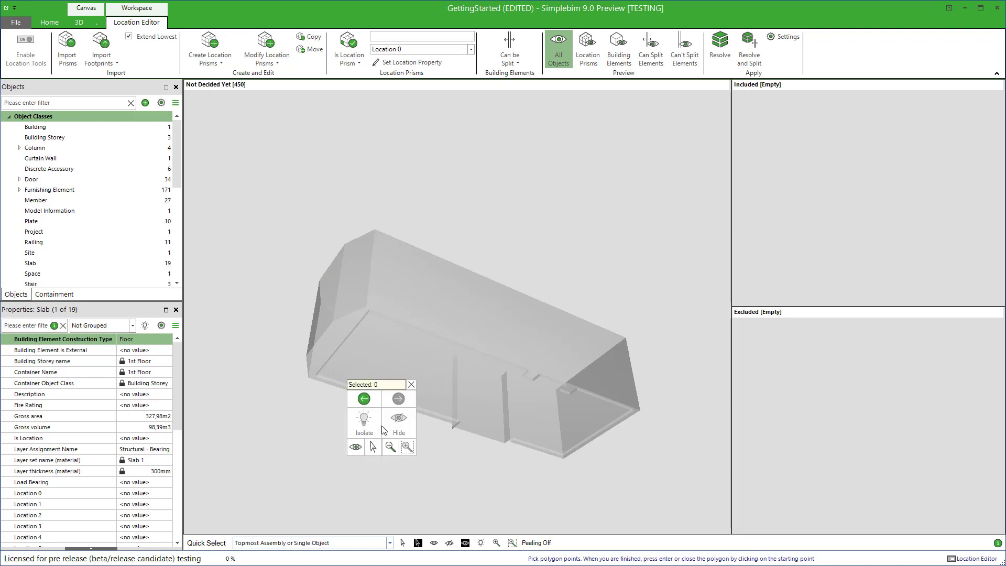
{"action": "left_click", "coordinate": [355, 446]}
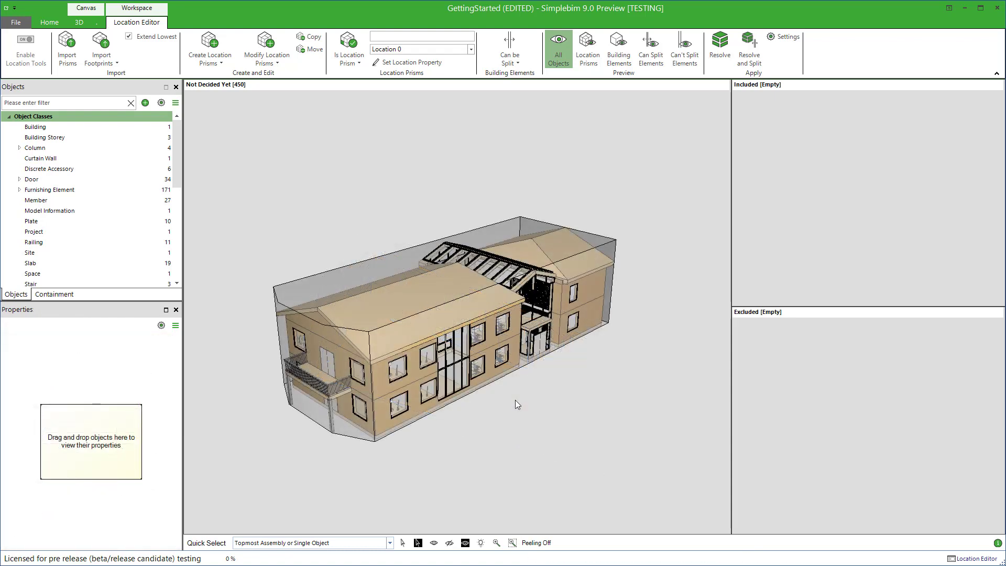
Combine location prism A with the floor slab on the building's underside
{"action": "left_click", "coordinate": [480, 357]}
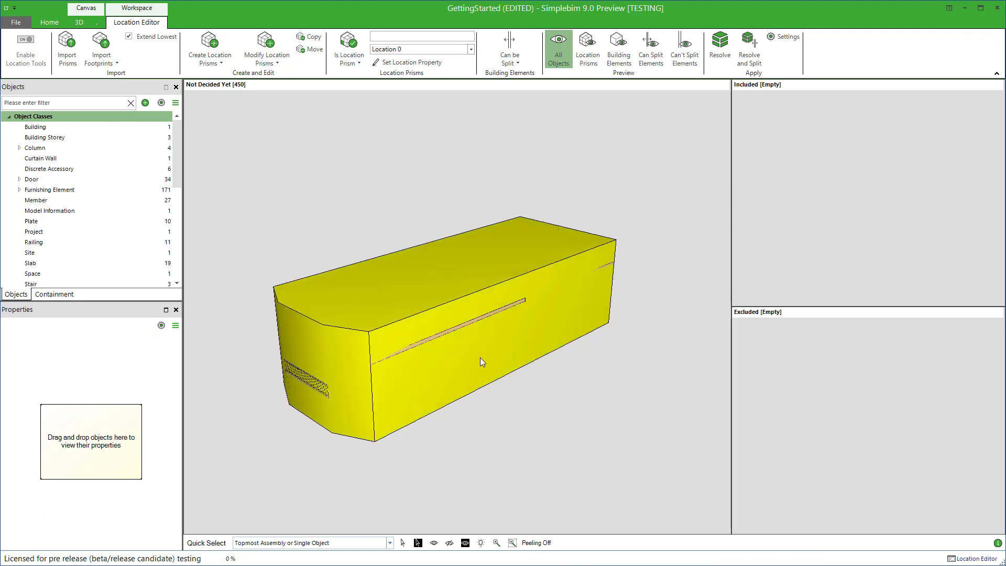
{"action": "middle_click_drag", "start_coordinate": [480, 357], "coordinate": [445, 325]}
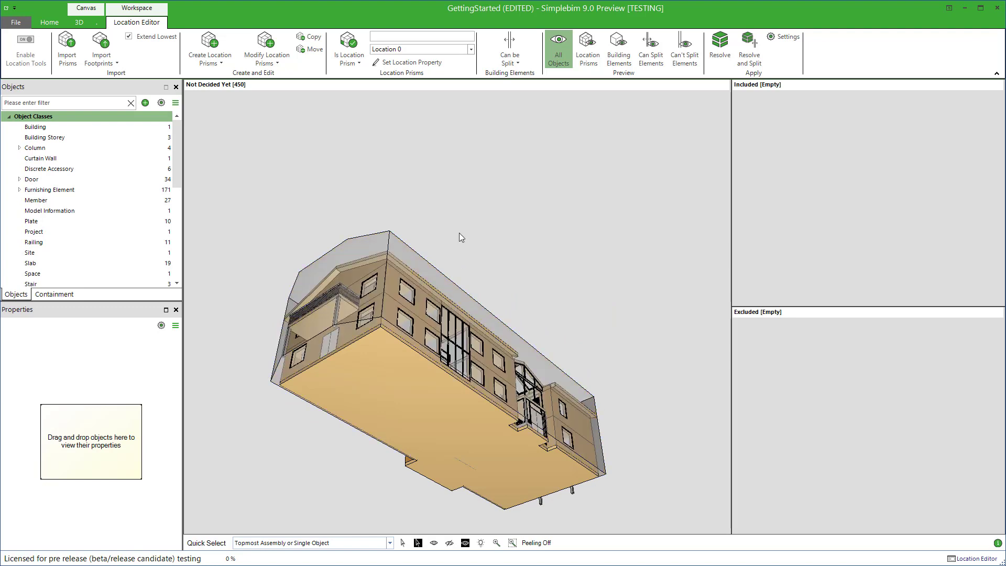
{"action": "middle_click_drag", "start_coordinate": [435, 332], "coordinate": [403, 218]}
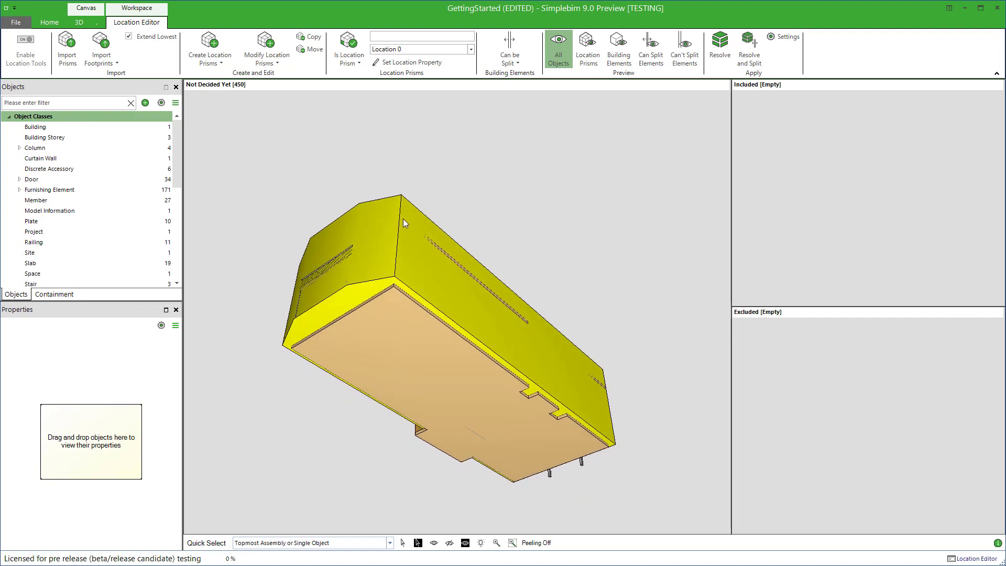
{"action": "left_click", "coordinate": [402, 219]}
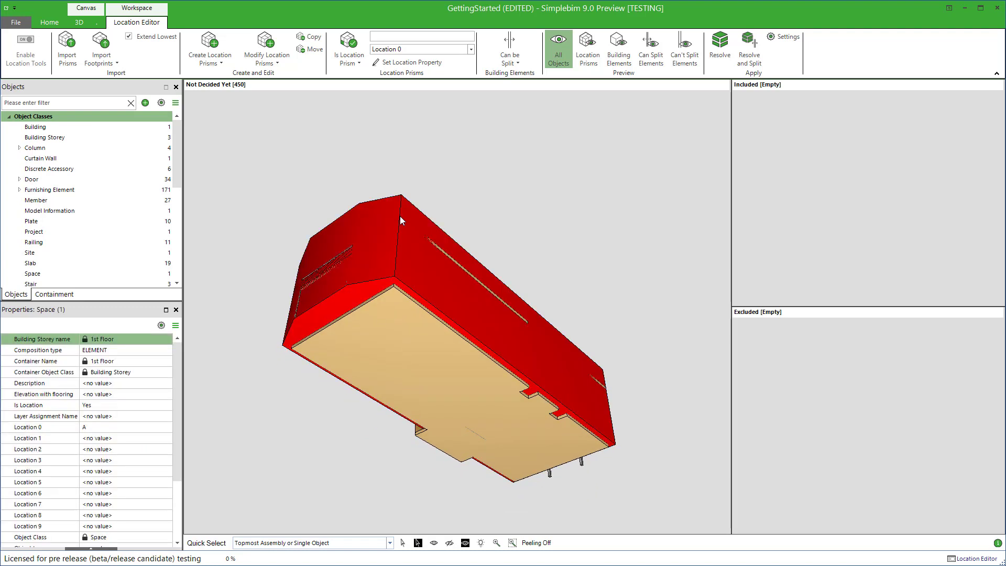
{"action": "left_click", "coordinate": [267, 59]}
{"action": "left_click", "coordinate": [283, 89]}
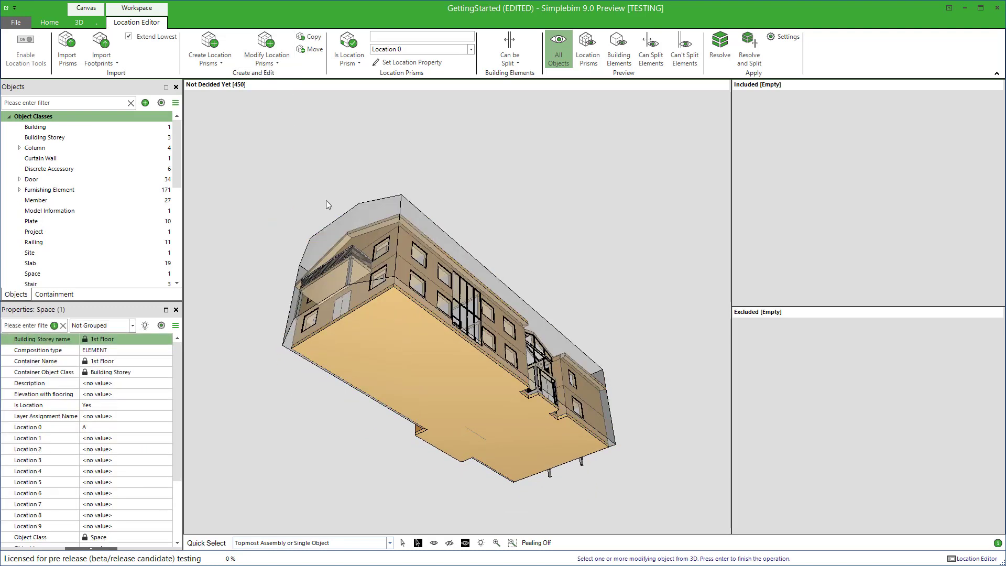
{"action": "left_click", "coordinate": [503, 398]}
{"action": "key", "text": "Return"}
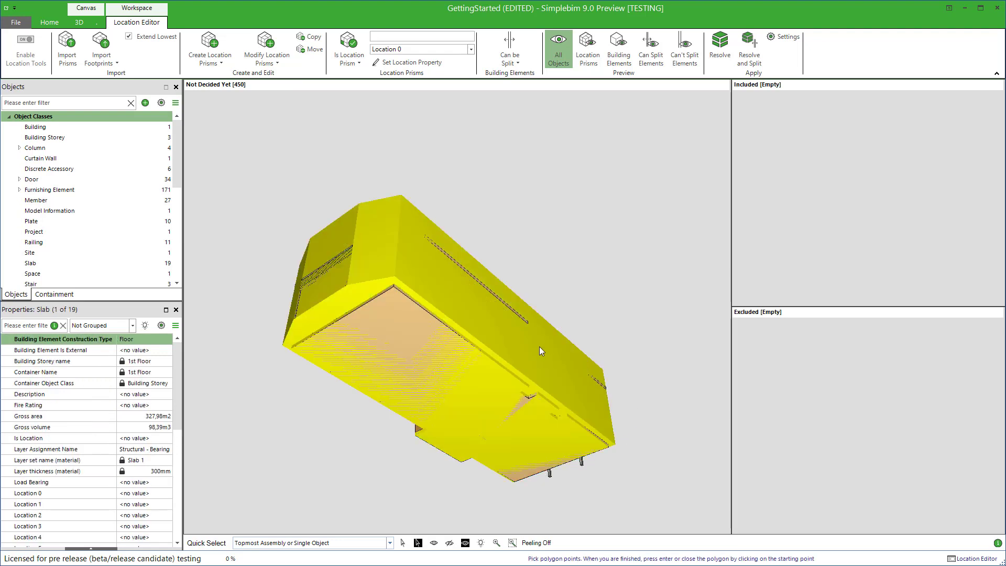
Isolate the combined location prism and examine its underside where the slab was merged
{"action": "right_click", "coordinate": [540, 347]}
{"action": "left_click", "coordinate": [525, 350]}
{"action": "middle_click_drag", "start_coordinate": [642, 388], "coordinate": [598, 404]}
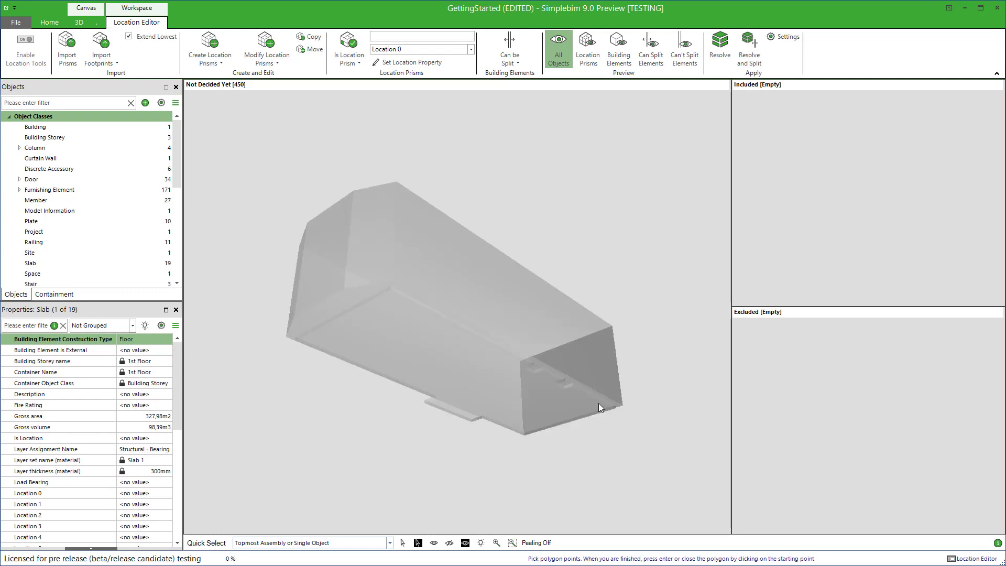
Examine the combined location prism's merged underside, and show all building objects again
{"action": "middle_click_drag", "start_coordinate": [513, 341], "coordinate": [518, 314]}
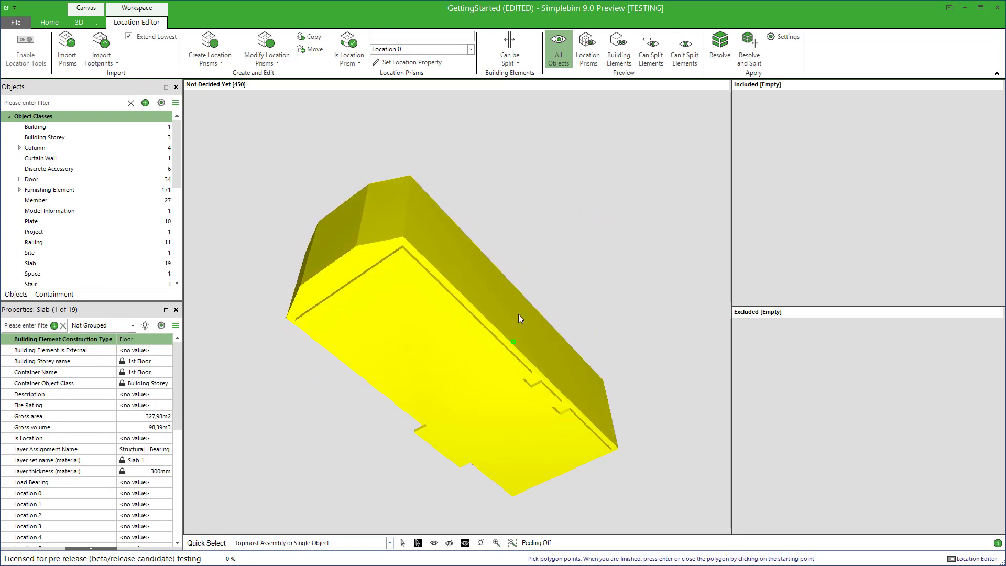
{"action": "left_click", "coordinate": [432, 543]}
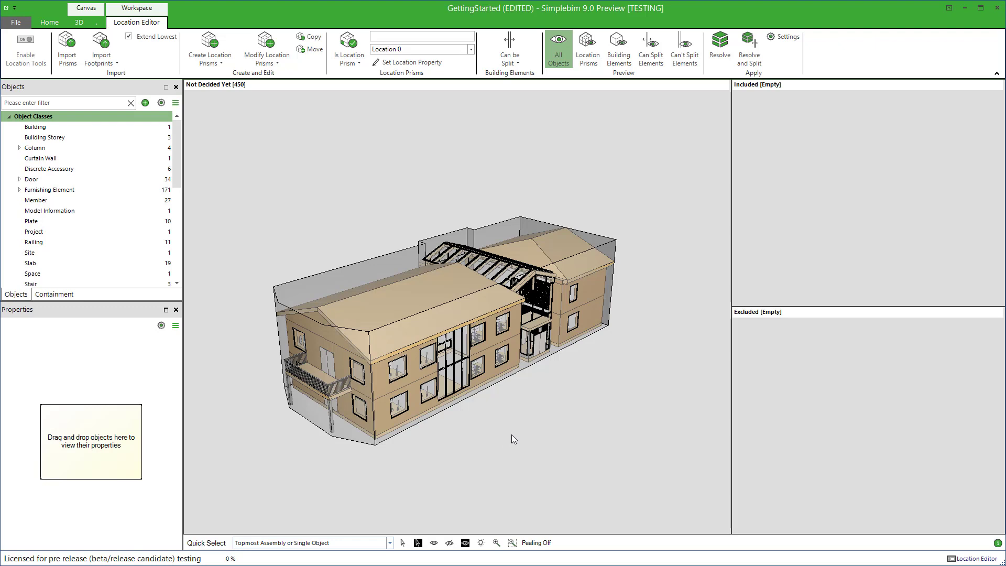
{"action": "left_click", "coordinate": [476, 394]}
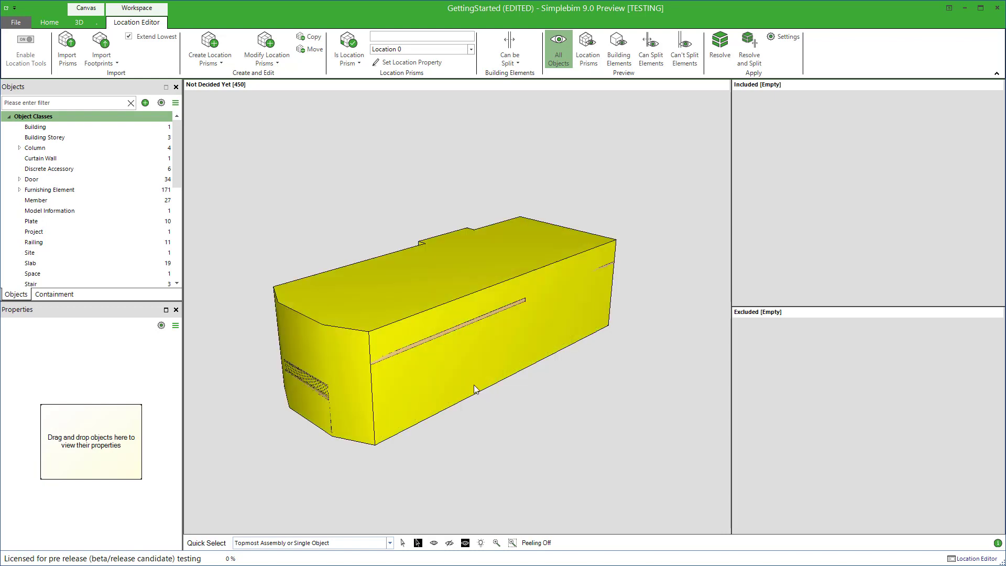
{"action": "mouse_move", "coordinate": [467, 353]}
{"action": "left_mouse_down"}
{"action": "mouse_move", "coordinate": [475, 272]}
{"action": "mouse_move", "coordinate": [468, 370]}
{"action": "left_mouse_up"}
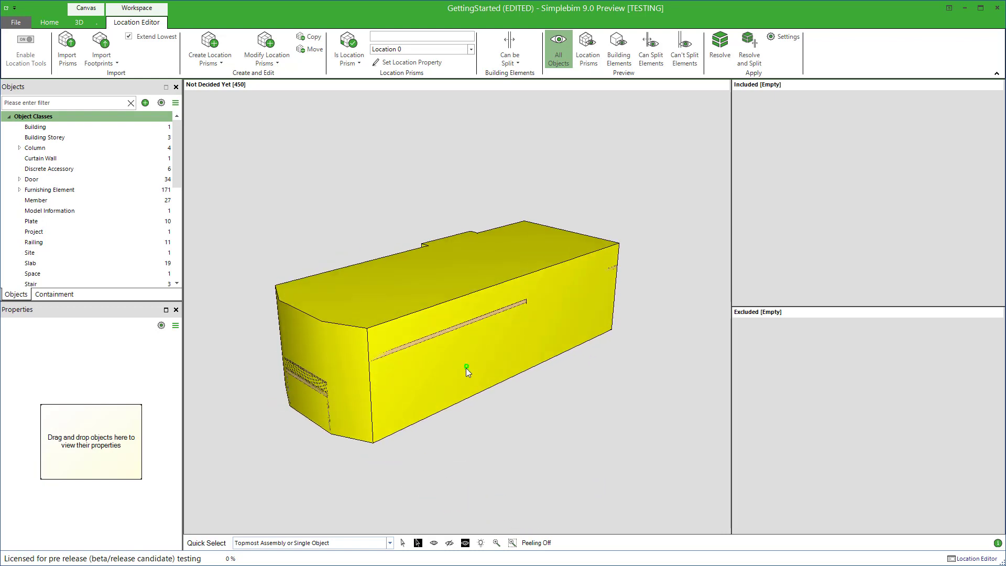
{"action": "left_click", "coordinate": [516, 412]}
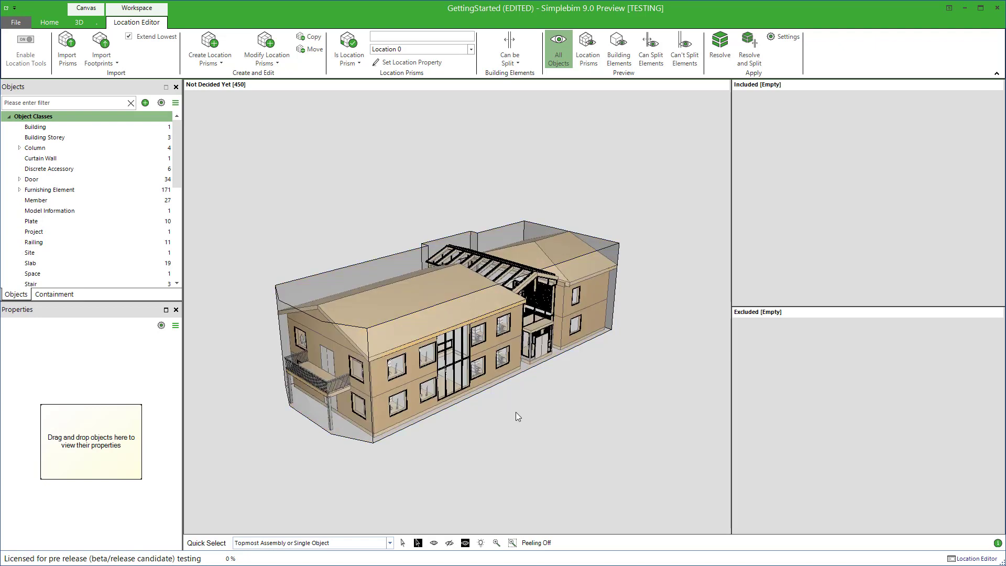
Intersect location prism A with the floor slab on the building's underside
{"action": "left_click", "coordinate": [490, 380]}
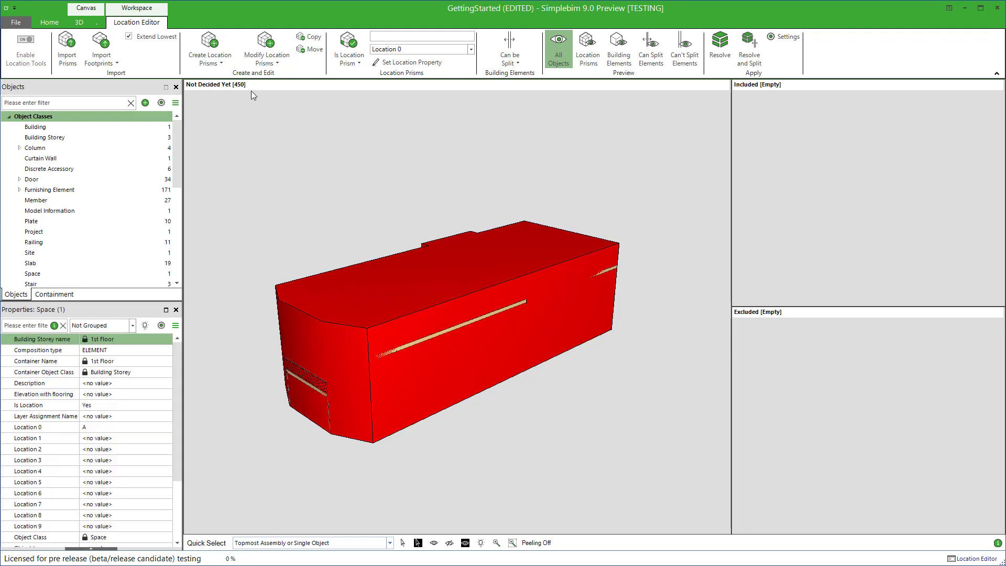
{"action": "left_click", "coordinate": [266, 58]}
{"action": "left_click", "coordinate": [282, 96]}
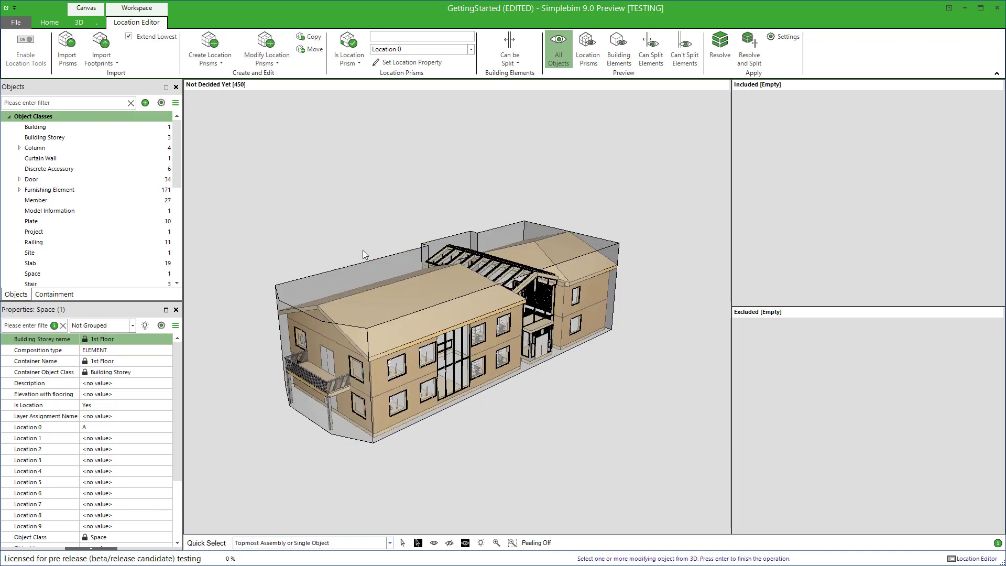
{"action": "left_click_drag", "start_coordinate": [363, 250], "coordinate": [432, 418]}
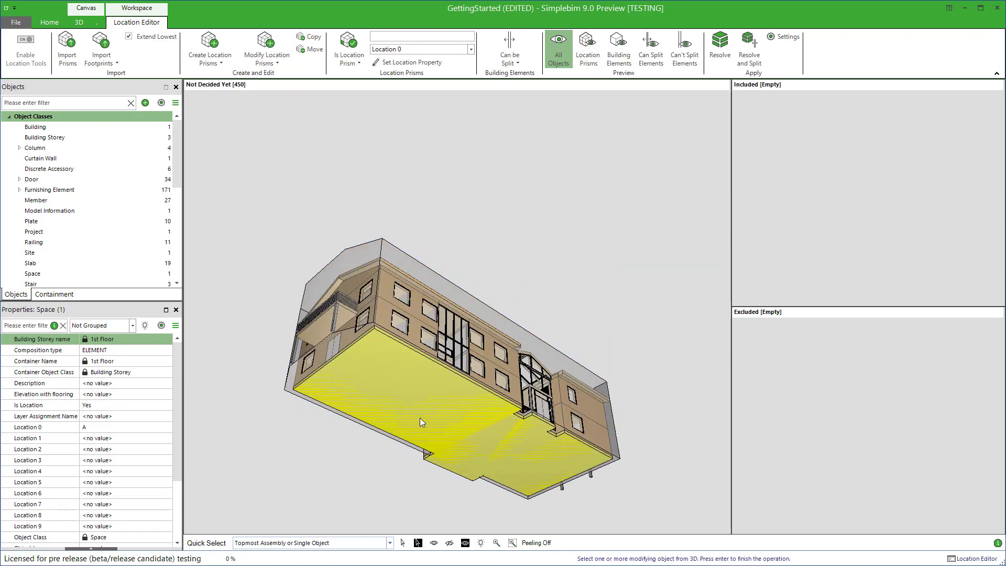
{"action": "left_click", "coordinate": [419, 417]}
{"action": "key", "text": "Return"}
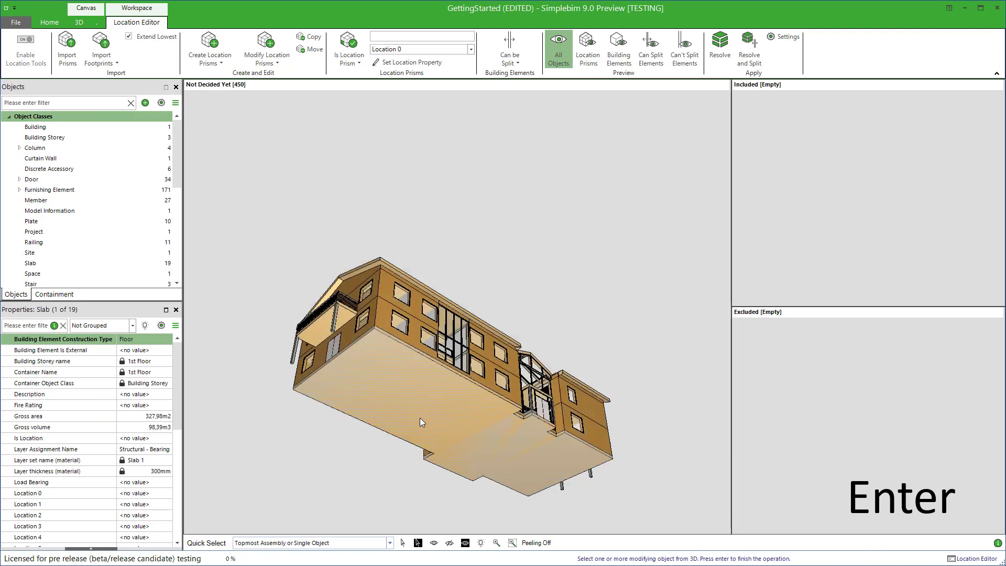
Isolate the slab-shaped prism from the intersection to examine it from above, and show all objects again
{"action": "right_click", "coordinate": [406, 404]}
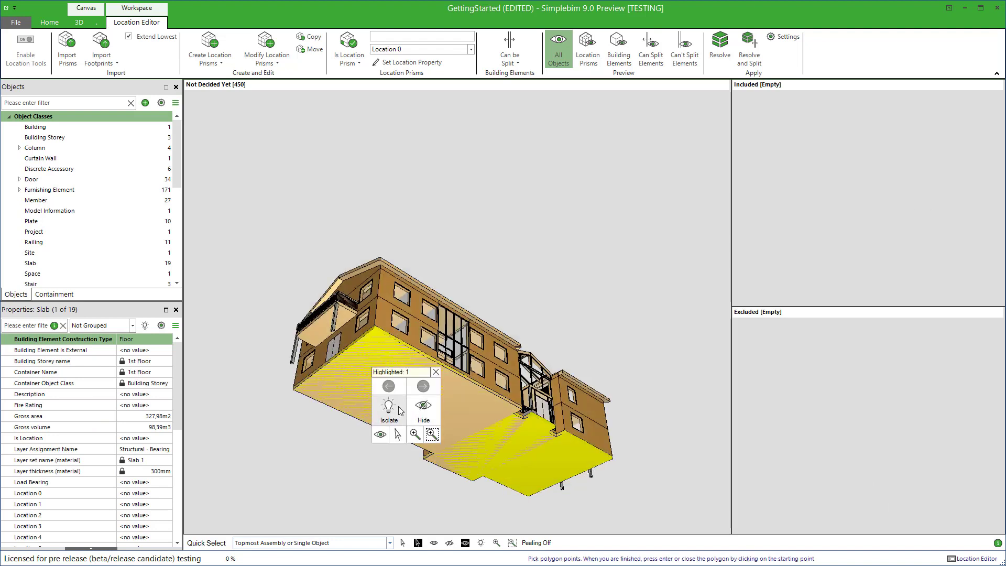
{"action": "left_click", "coordinate": [398, 407]}
{"action": "left_click_drag", "start_coordinate": [461, 408], "coordinate": [477, 507]}
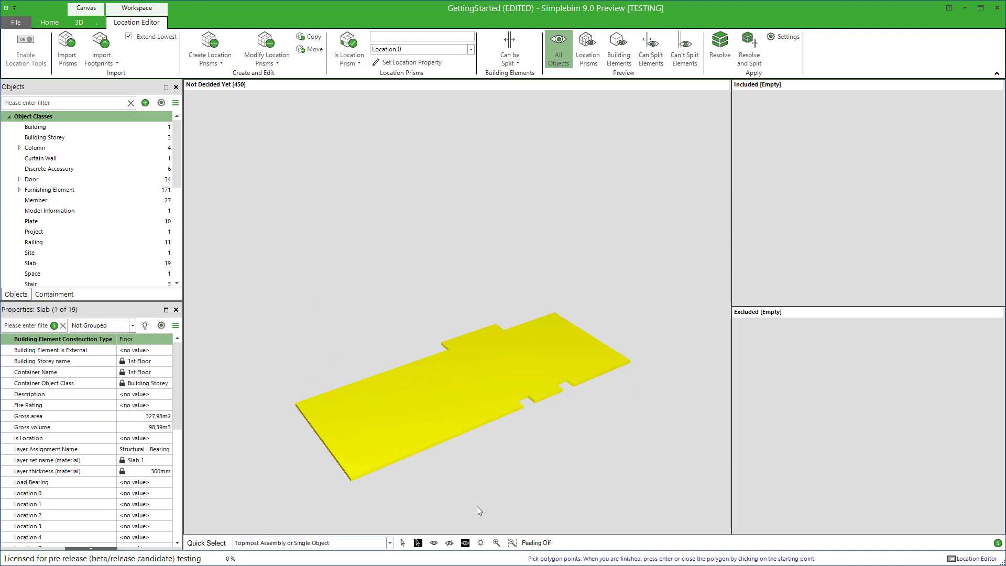
{"action": "left_click", "coordinate": [434, 544]}
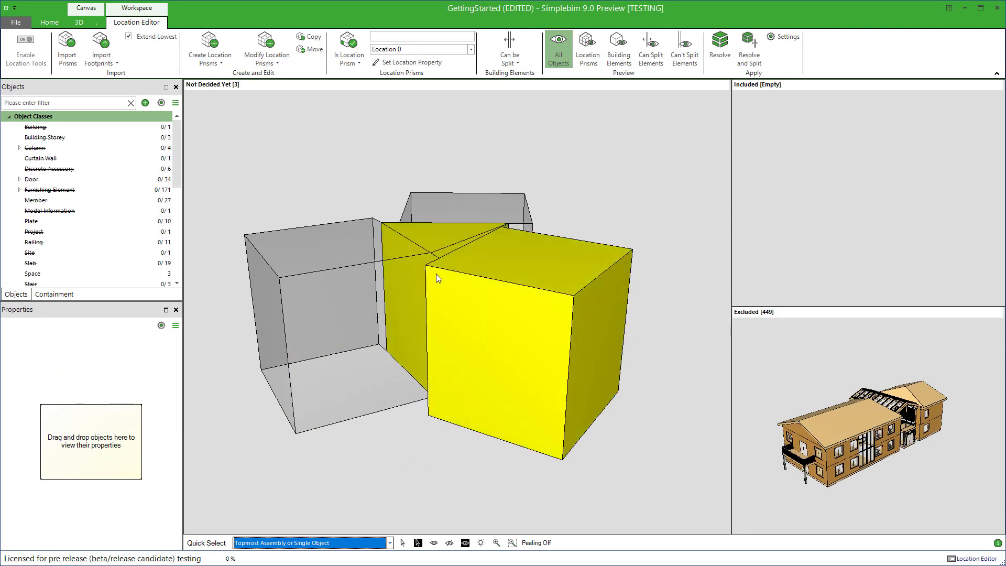
Examine the three overlapping location prisms from above and highlight prism B to see where they overlap
{"action": "left_click_drag", "start_coordinate": [436, 244], "coordinate": [486, 257]}
{"action": "left_click", "coordinate": [485, 256]}
{"action": "left_click", "coordinate": [495, 395]}
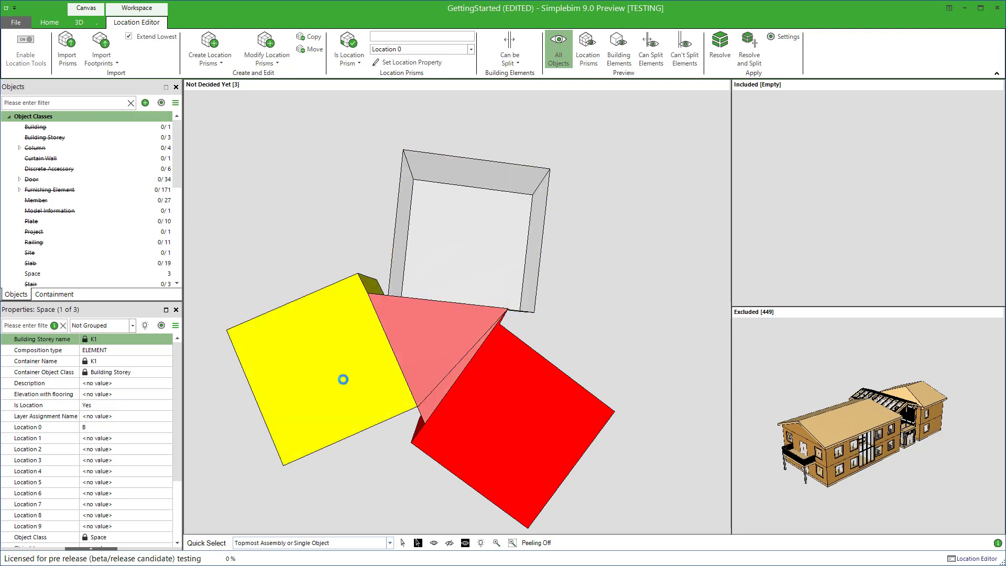
{"action": "left_click", "coordinate": [345, 378]}
{"action": "left_click", "coordinate": [379, 458]}
Intersect location prism A with the two other overlapping prisms, hiding prism A while picking them
{"action": "left_click", "coordinate": [347, 385]}
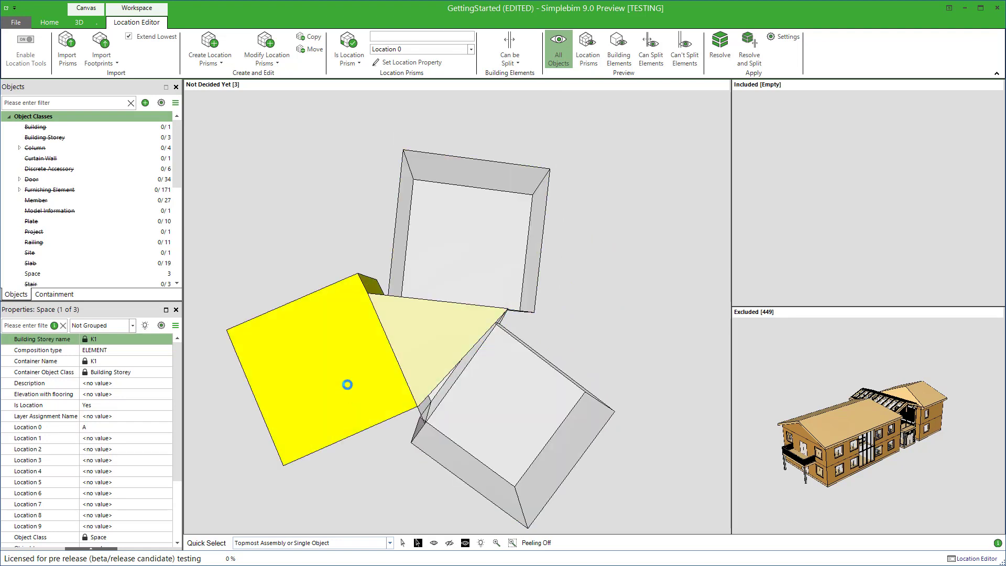
{"action": "left_click", "coordinate": [274, 66]}
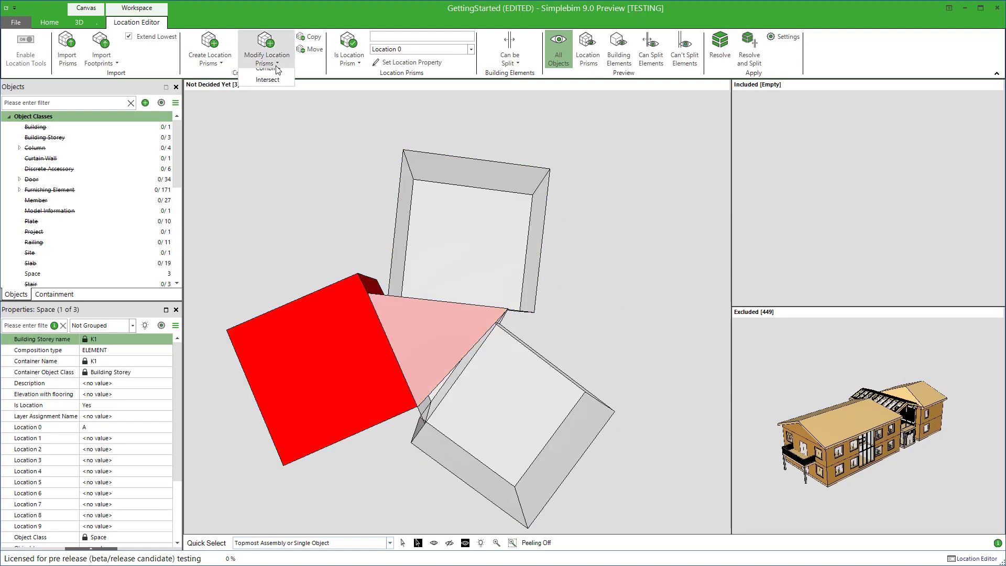
{"action": "left_click", "coordinate": [282, 97]}
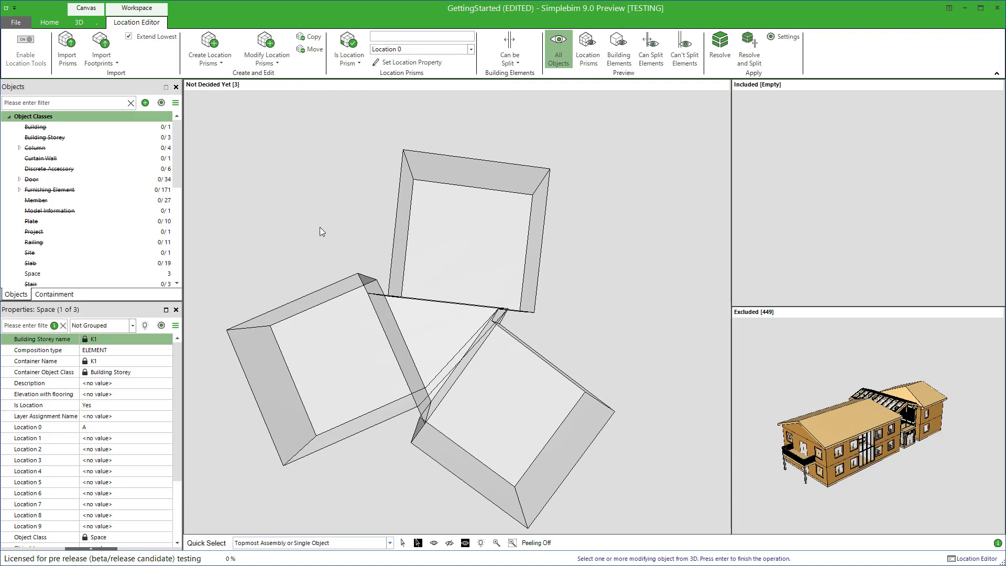
{"action": "left_click", "coordinate": [329, 338]}
{"action": "right_click", "coordinate": [329, 338]}
{"action": "left_click", "coordinate": [344, 342]}
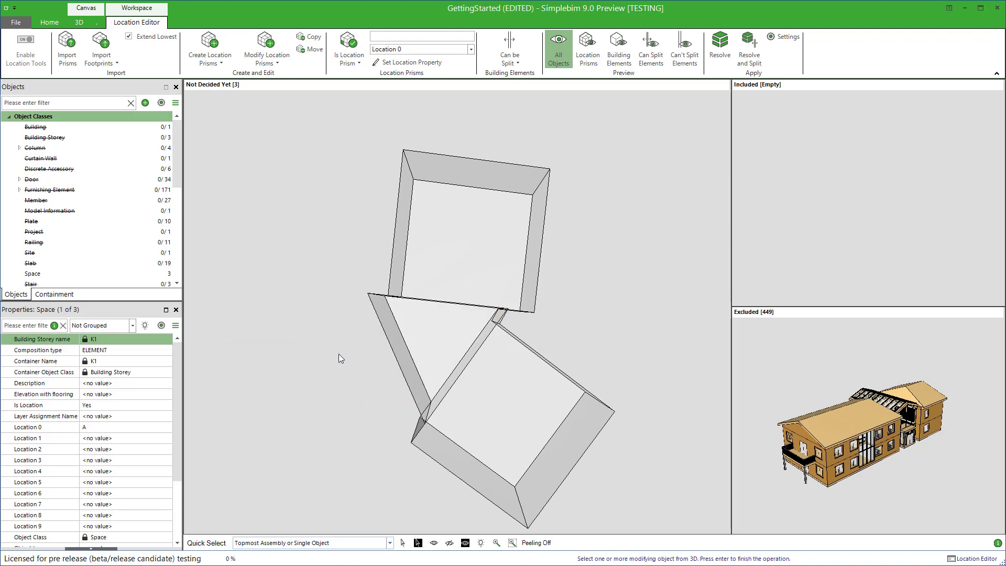
{"action": "left_click", "coordinate": [455, 274]}
{"action": "left_click", "coordinate": [500, 422]}
{"action": "key", "text": "Return"}
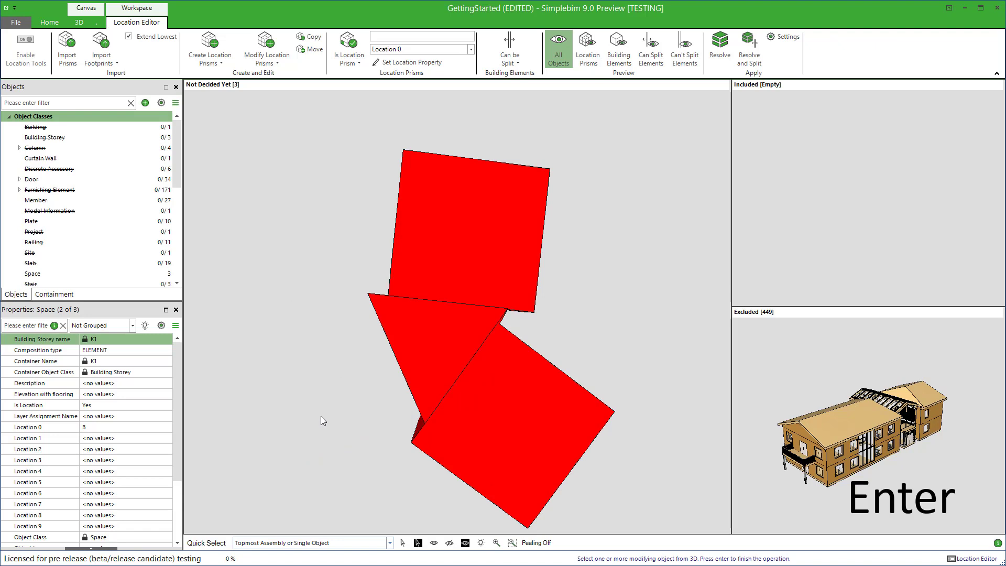
Isolate the triangular prism left by the three-prism intersection and examine its shape from the side
{"action": "right_click", "coordinate": [398, 345]}
{"action": "left_click", "coordinate": [398, 350]}
{"action": "middle_click_drag", "start_coordinate": [417, 363], "coordinate": [479, 243]}
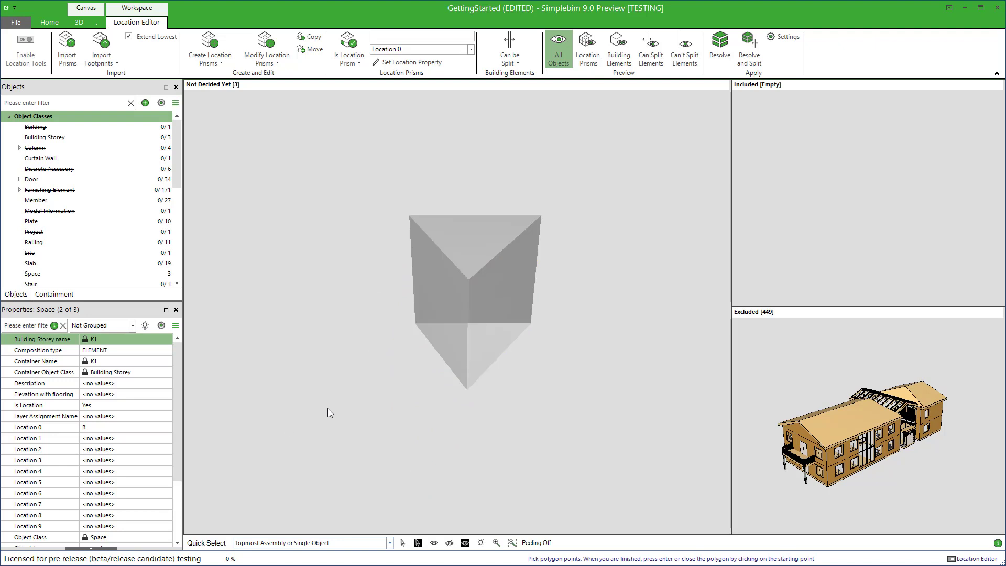